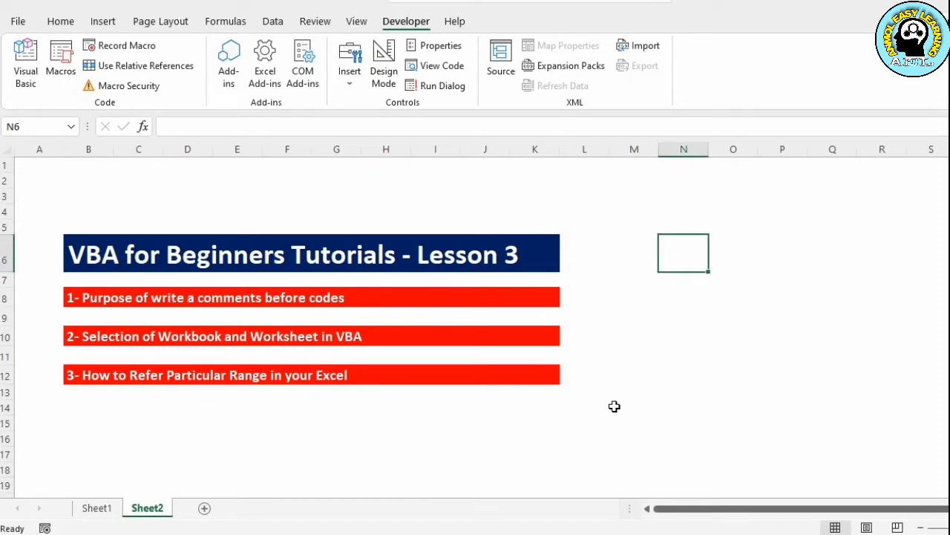
# - Open the Visual Basic editor for VBA Lesson.xlsx with Alt+F11
pyautogui.hotkey('alt', 'F11')
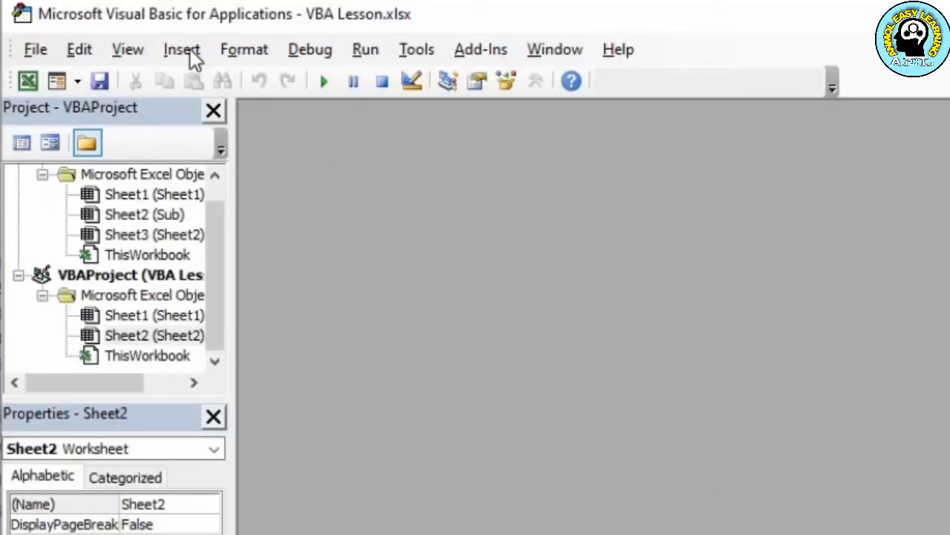
# - Insert Module1 containing an empty Sub VBALesson3() procedure with blank lines inside
pyautogui.click(187, 47)
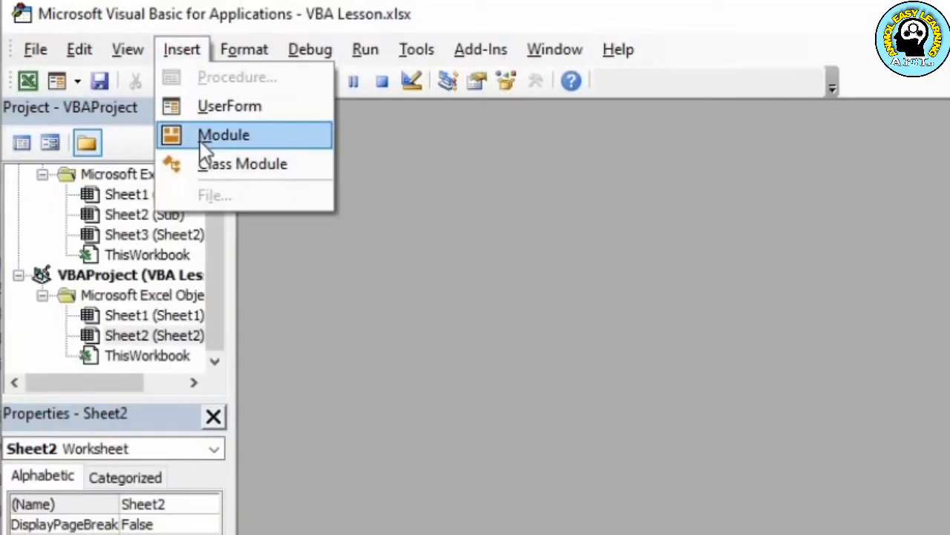
pyautogui.click(202, 141)
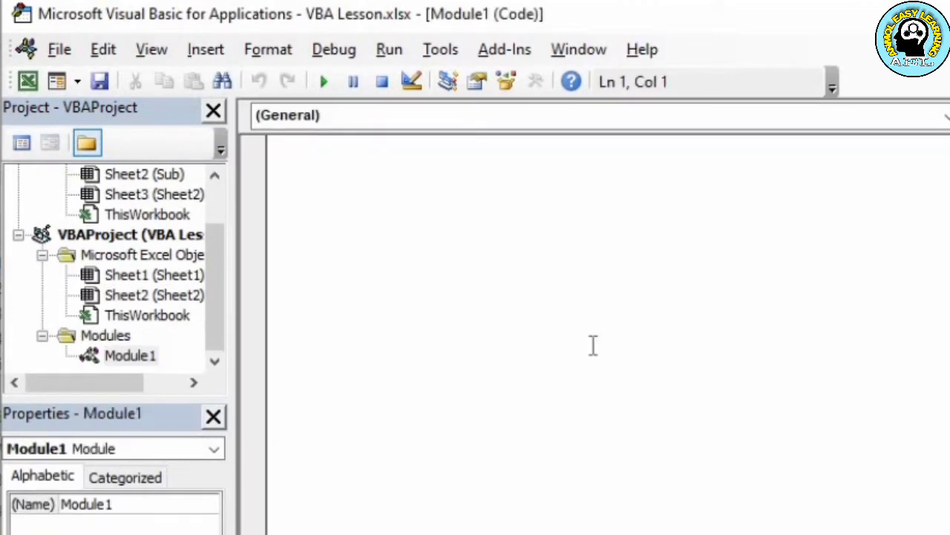
pyautogui.write('sub')
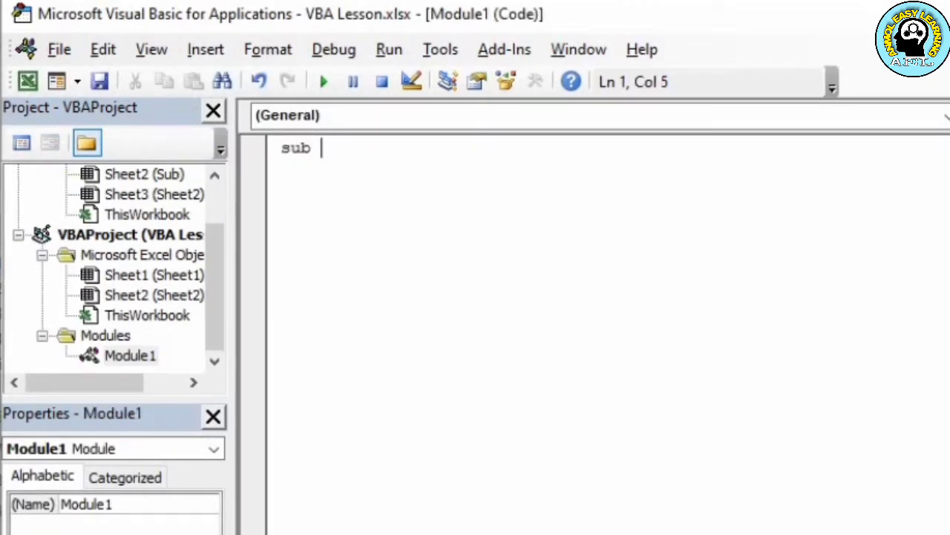
pyautogui.write(' VBA')
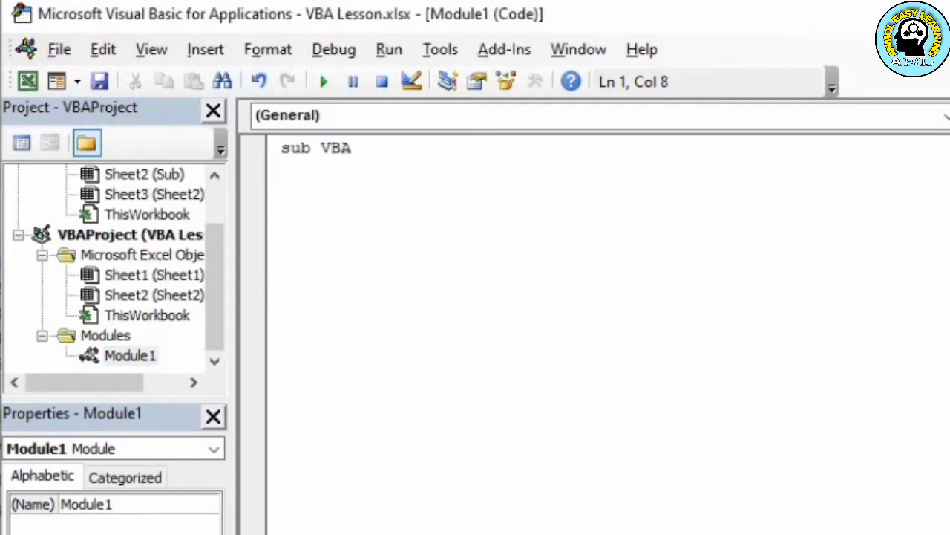
pyautogui.write('Lesson')
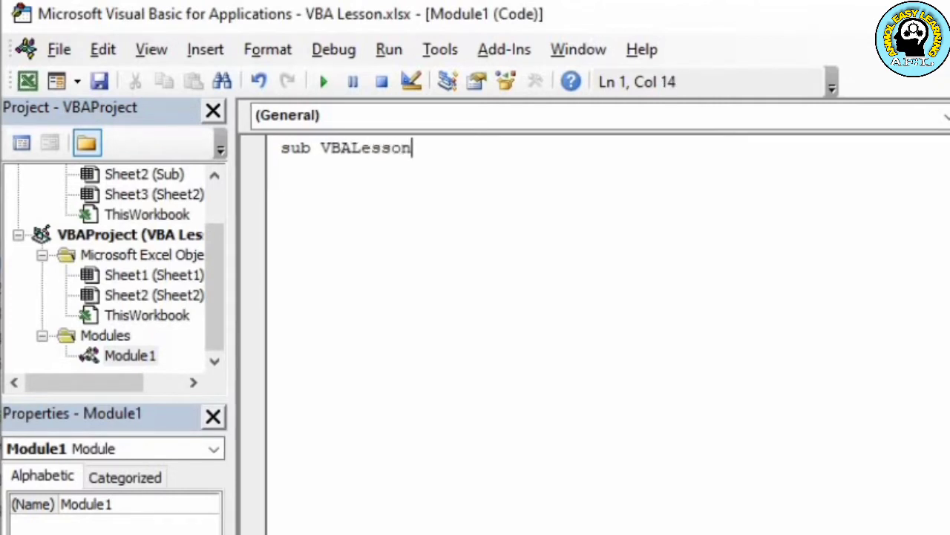
pyautogui.write('3')
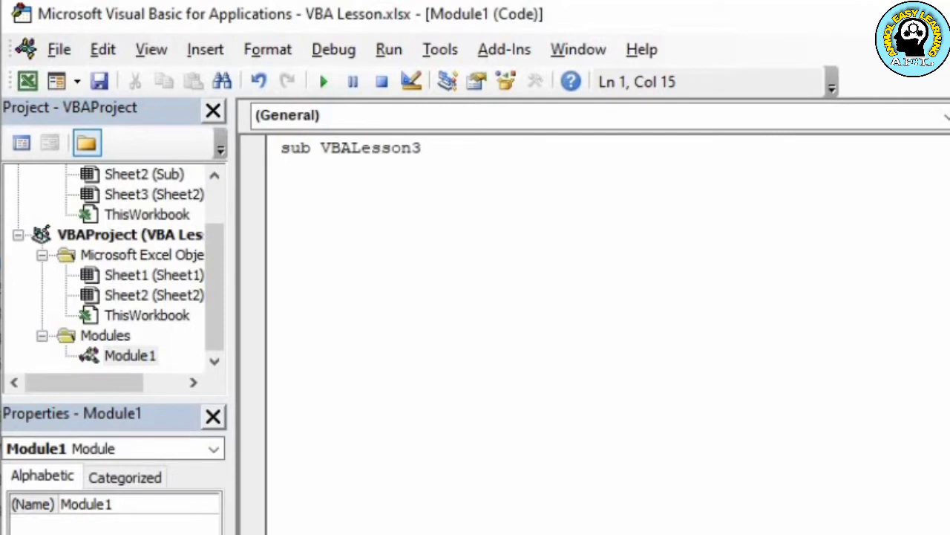
pyautogui.write('()')
pyautogui.press('Return')
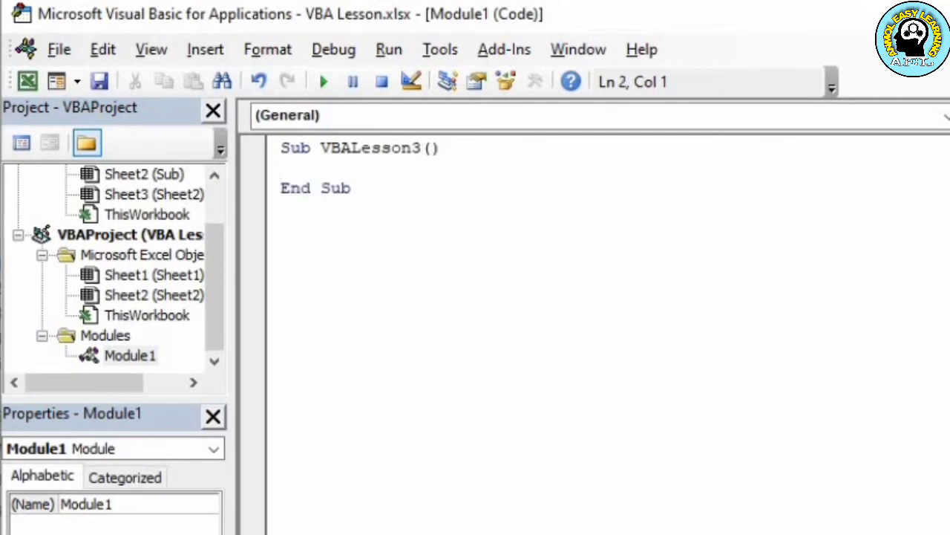
pyautogui.press('Return')
pyautogui.press('Return')
pyautogui.press('Return')
# - Paste two comment lines about selecting the workbook and worksheet to fill a cell into VBALesson3
pyautogui.press('Up')
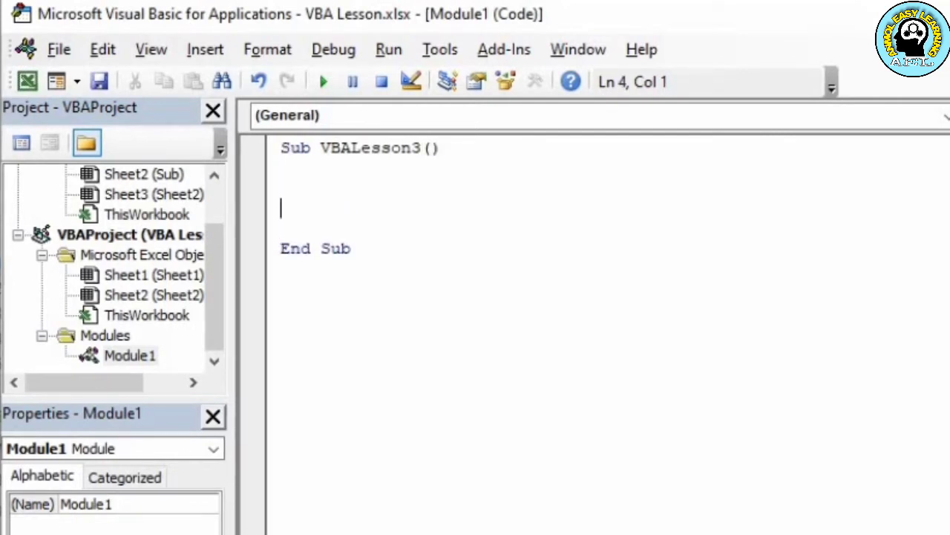
pyautogui.press('Up')
pyautogui.write("'Selection of workbook and worksheet 'to give input in excel cell")
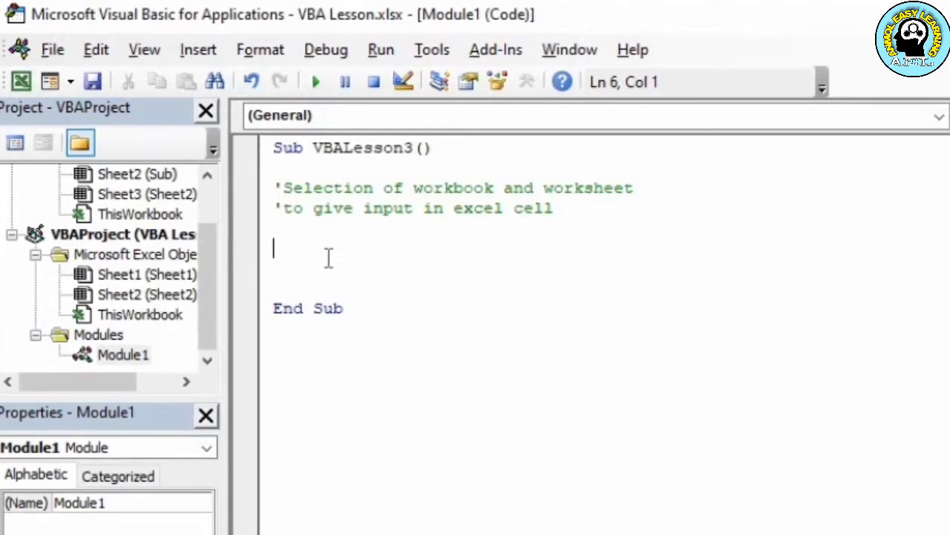
# - Start the line thisworkbook.Sheets( below the comments, choosing Sheets from IntelliSense
pyautogui.write('thiswork')
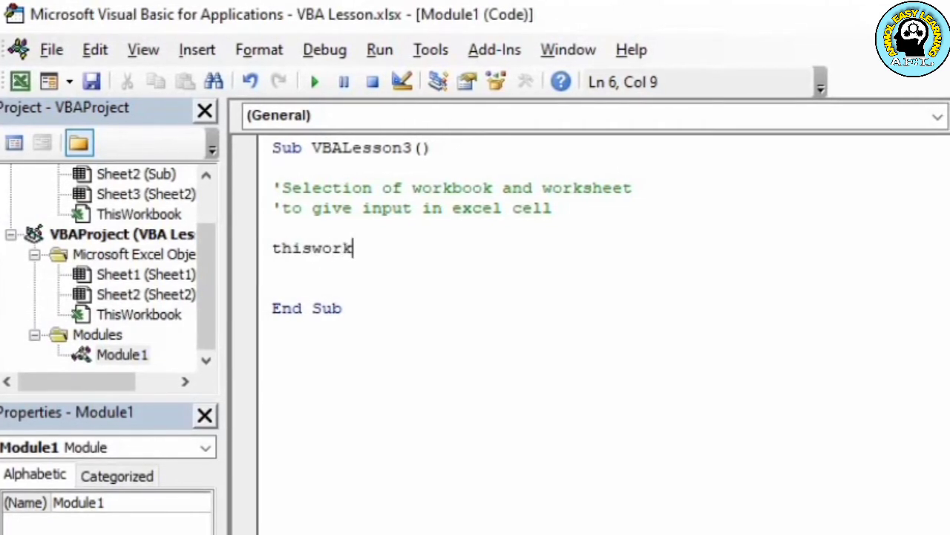
pyautogui.write('book')
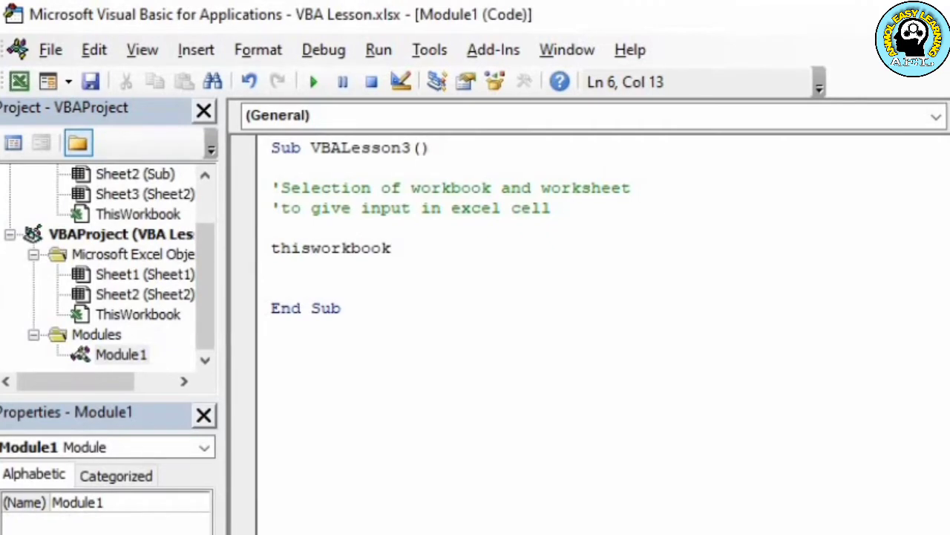
pyautogui.write('.s')
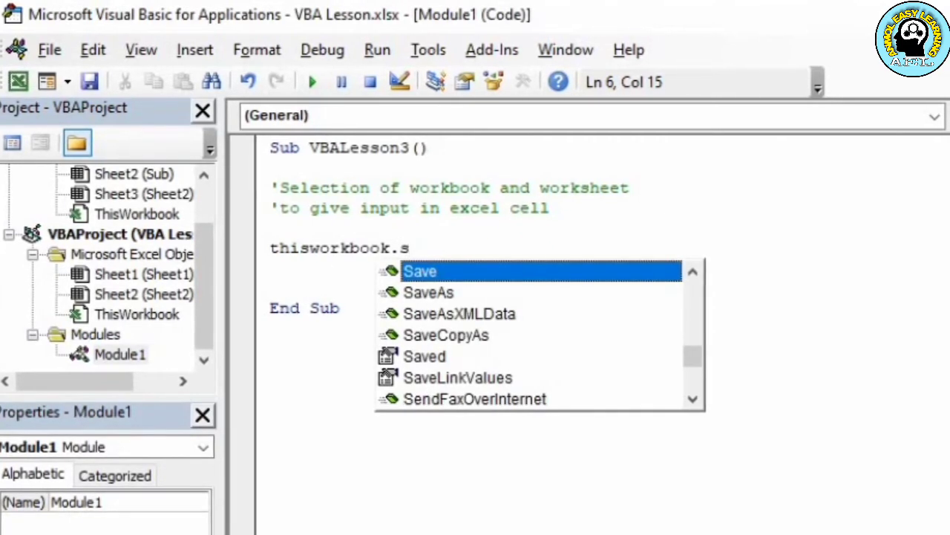
pyautogui.write('h')
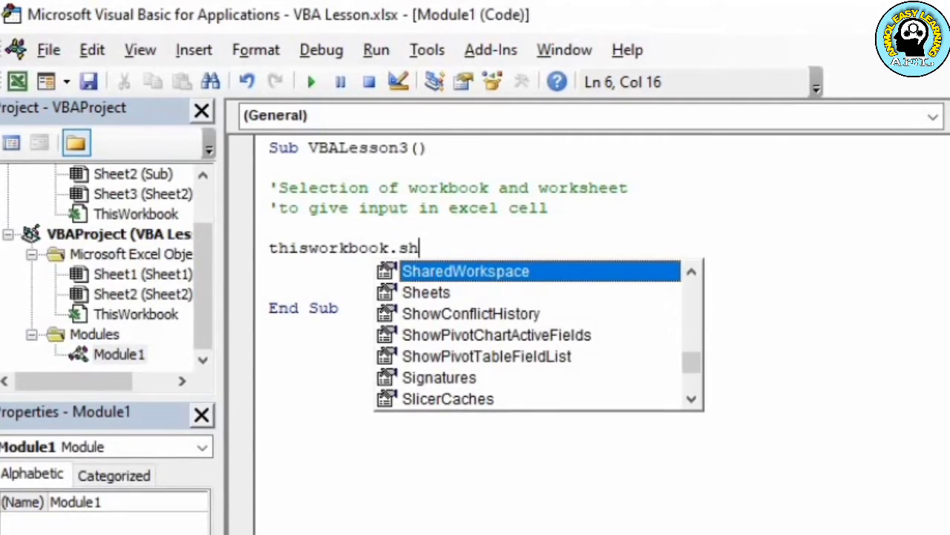
pyautogui.press('Down')
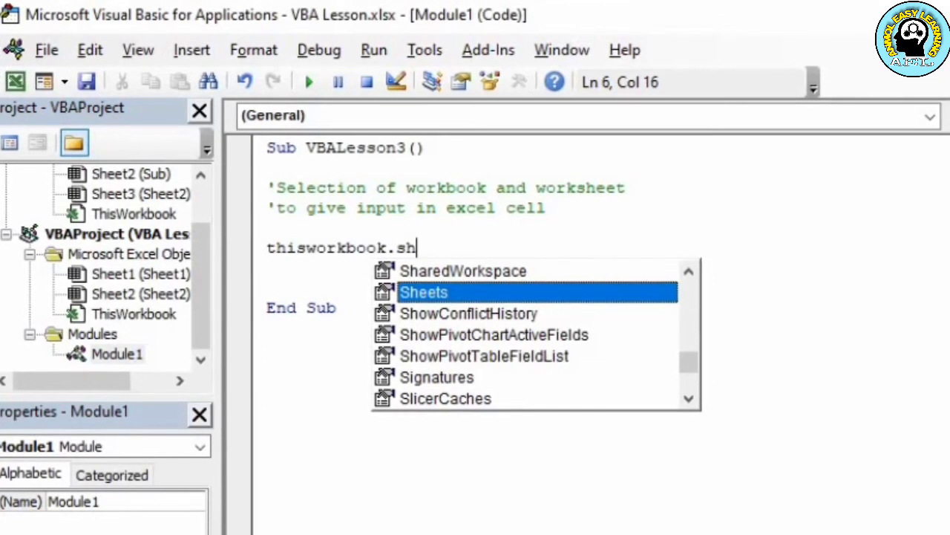
pyautogui.press('Tab')
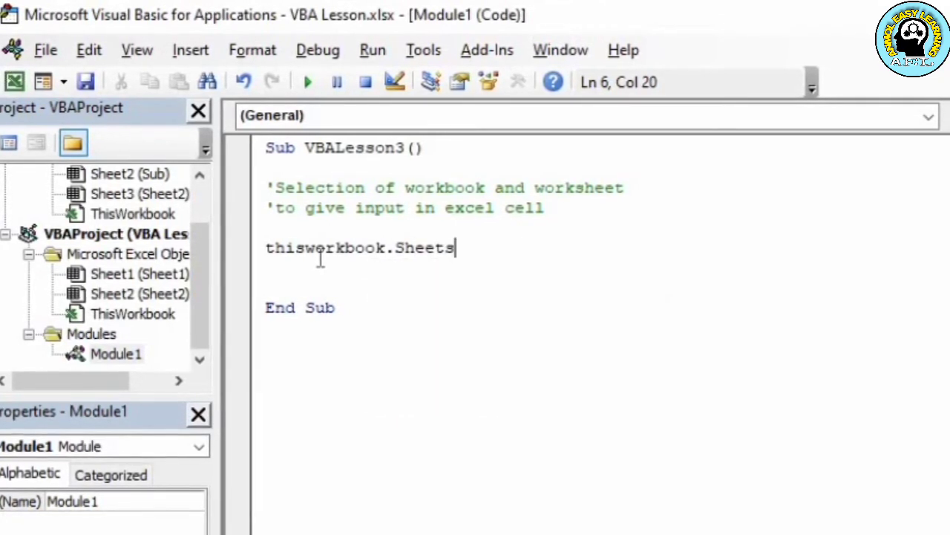
pyautogui.write('(')
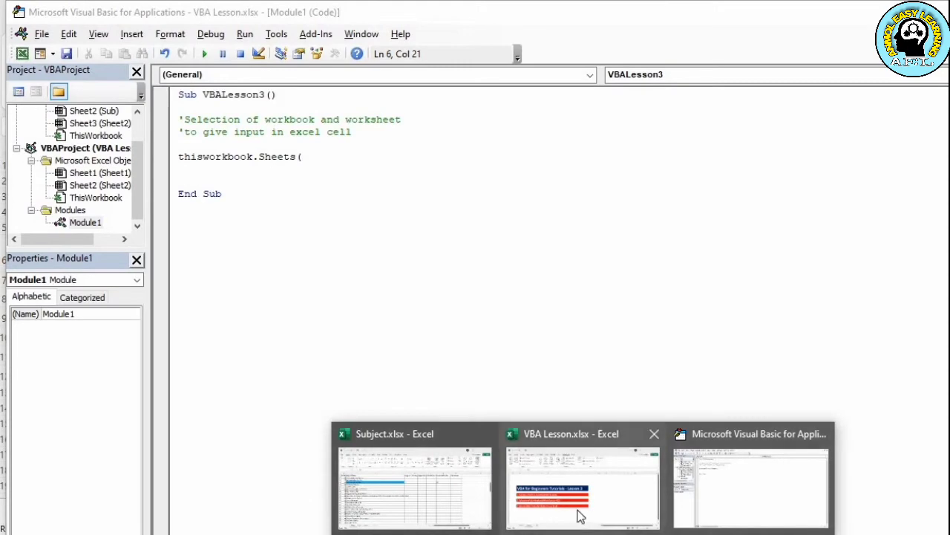
pyautogui.click(580, 517)
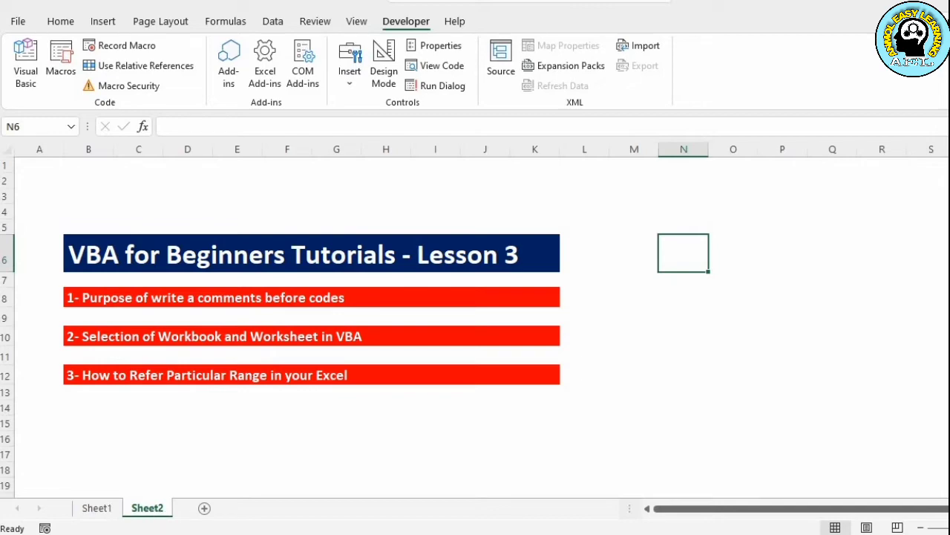
# - Extend the statement to thisworkbook.Sheets(Sheet2).range(, correcting the misspelled sheet name
pyautogui.click(721, 497)
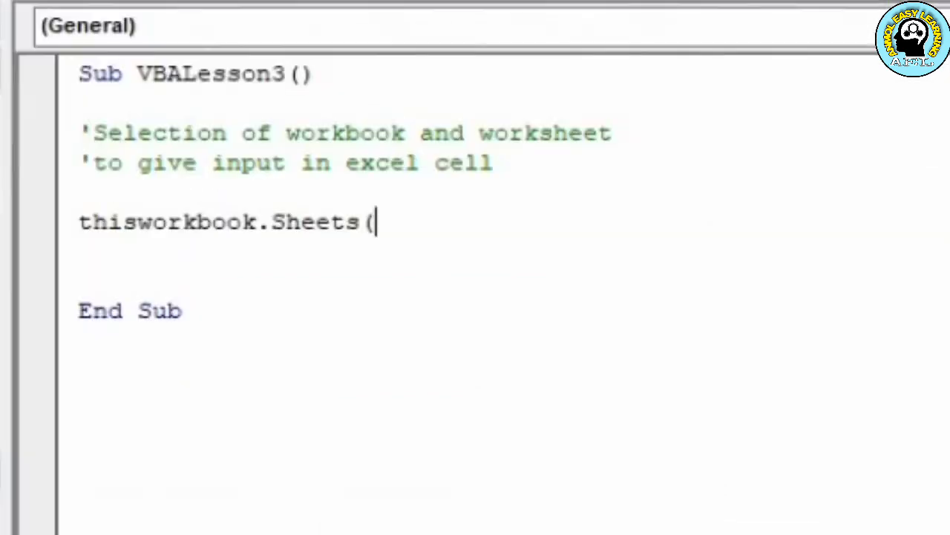
pyautogui.write('She')
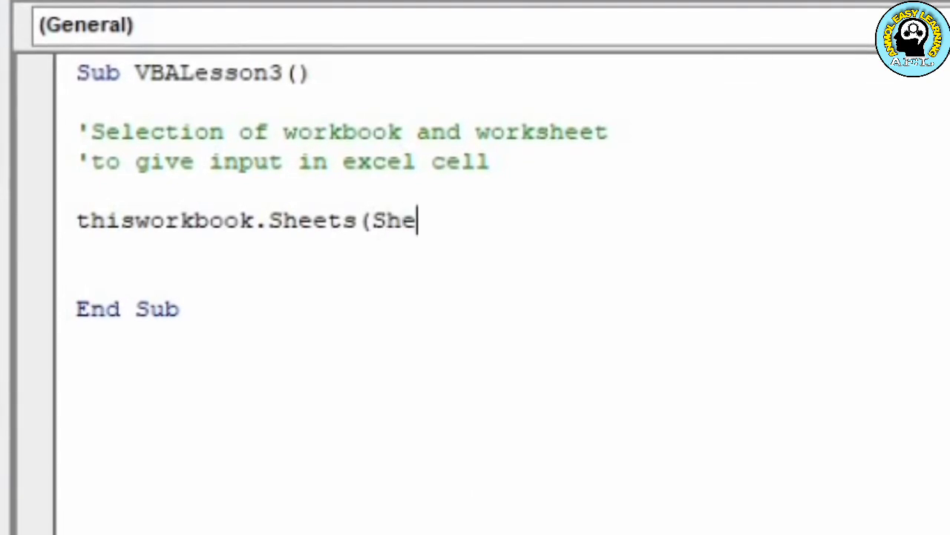
pyautogui.write('eet')
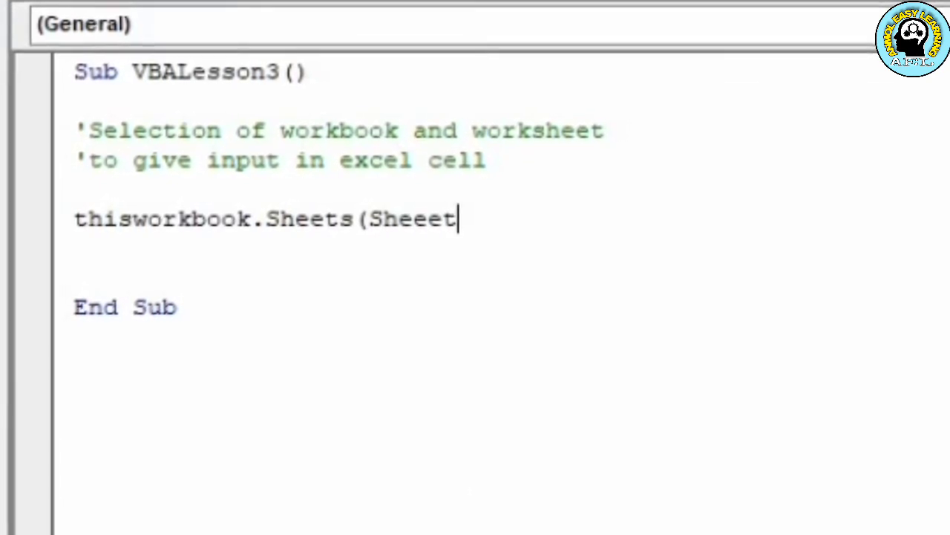
pyautogui.press('BackSpace')
pyautogui.press('BackSpace')
pyautogui.write('t2')
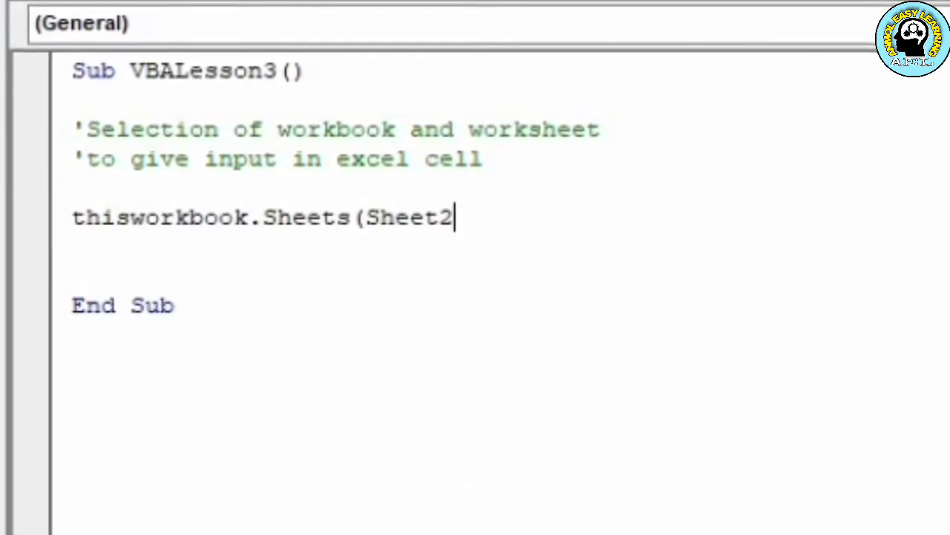
pyautogui.write(')')
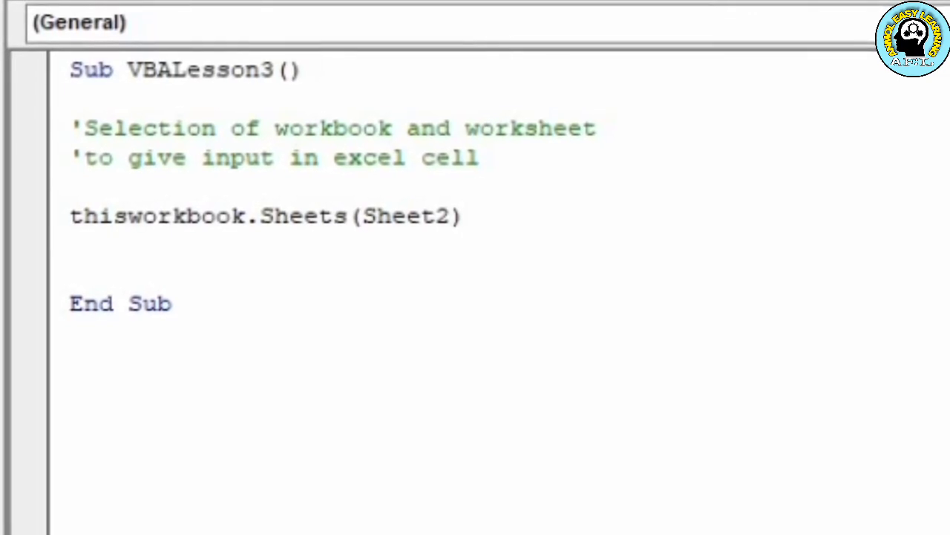
pyautogui.write('.')
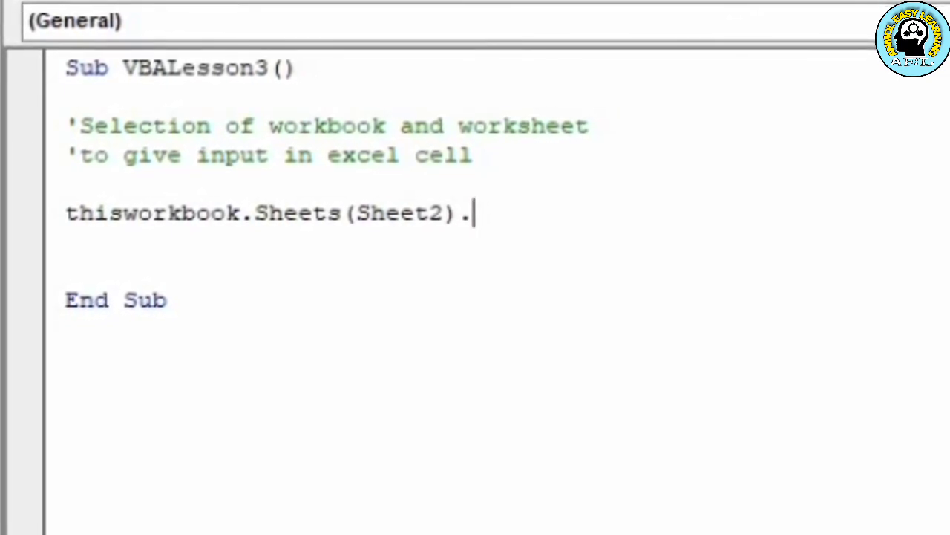
pyautogui.write('ra')
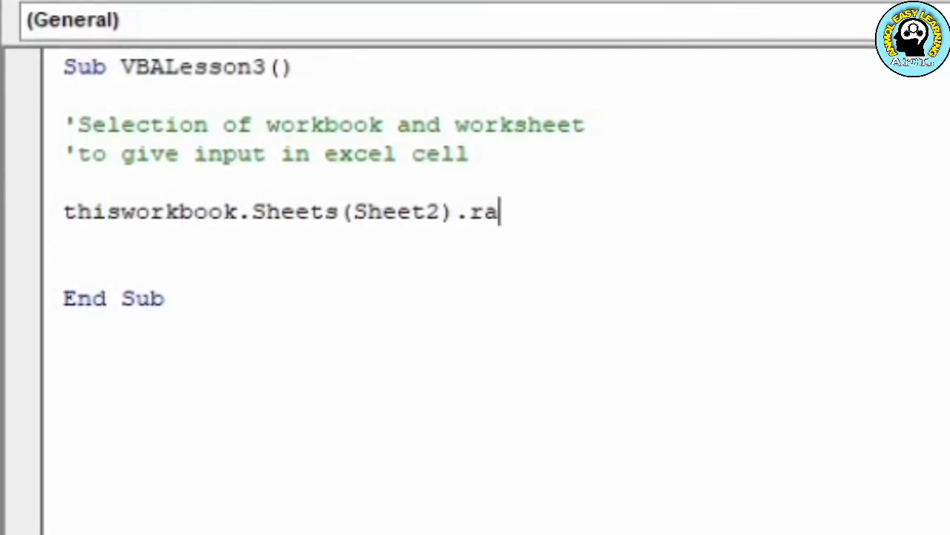
pyautogui.write('n')
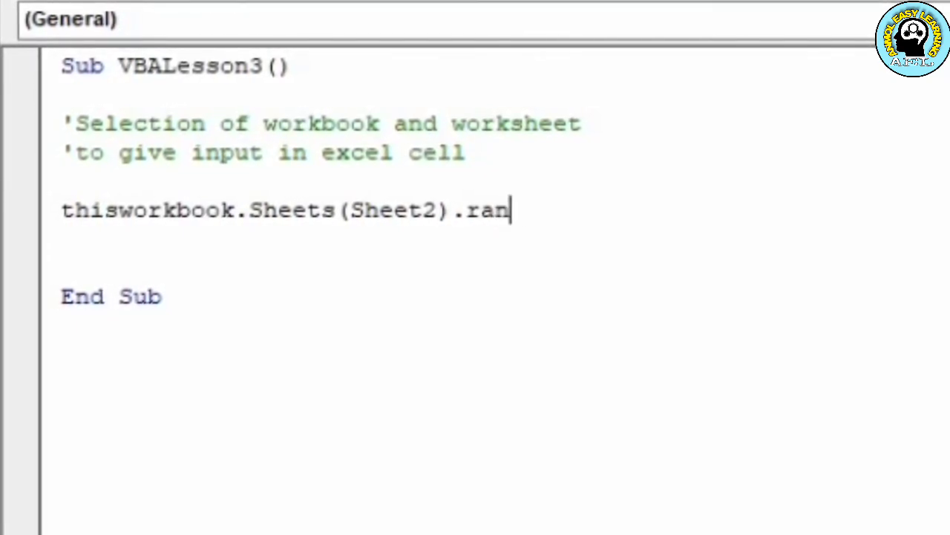
pyautogui.write('ge')
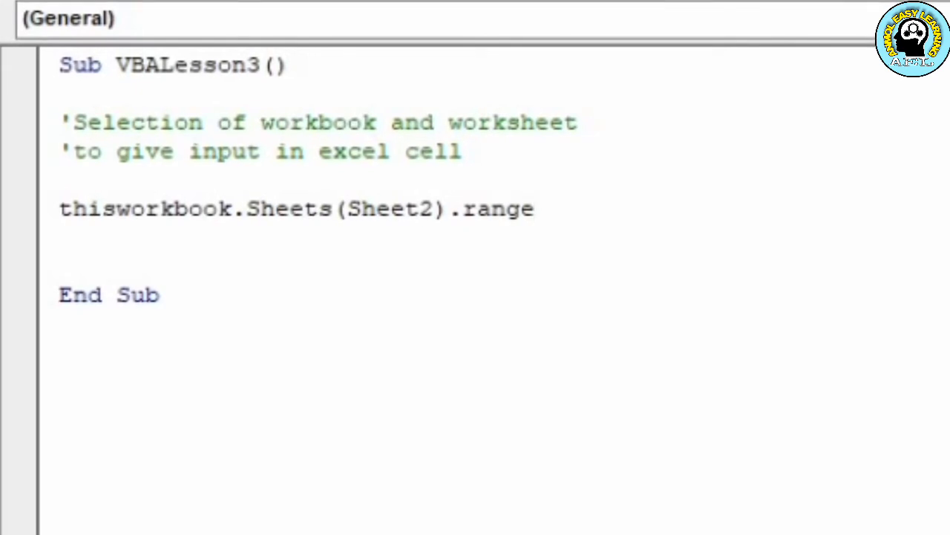
pyautogui.write('(')
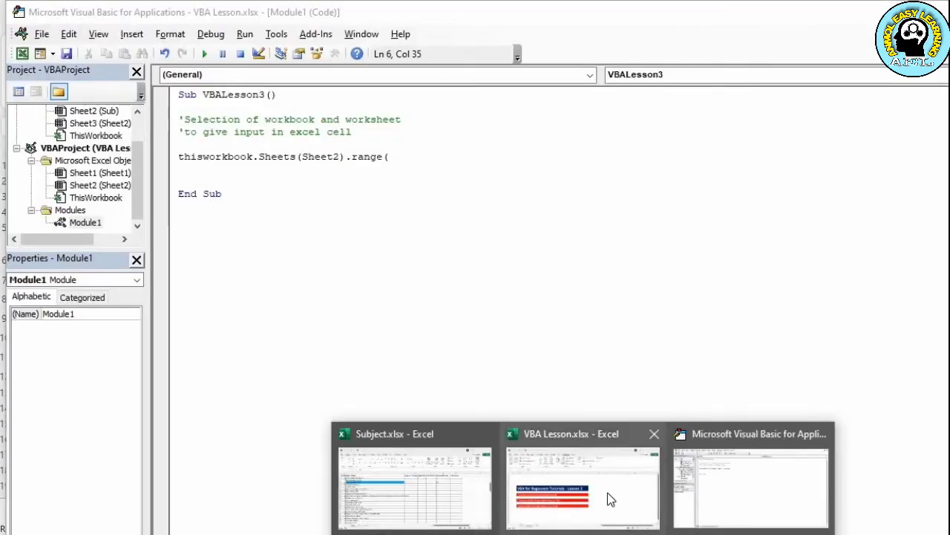
# - Show Sheet2 of the VBA Lesson workbook and select the still-empty cell D2
pyautogui.click(607, 492)
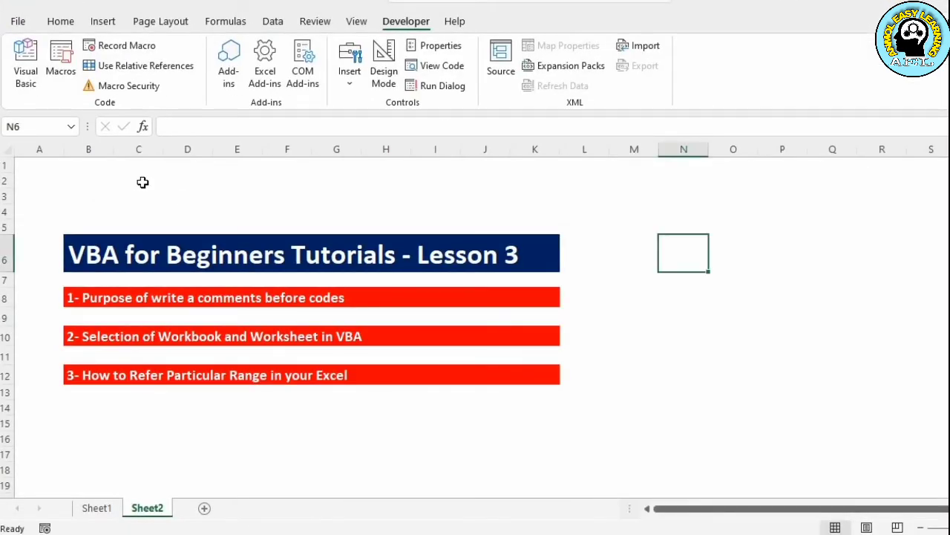
pyautogui.click(186, 179)
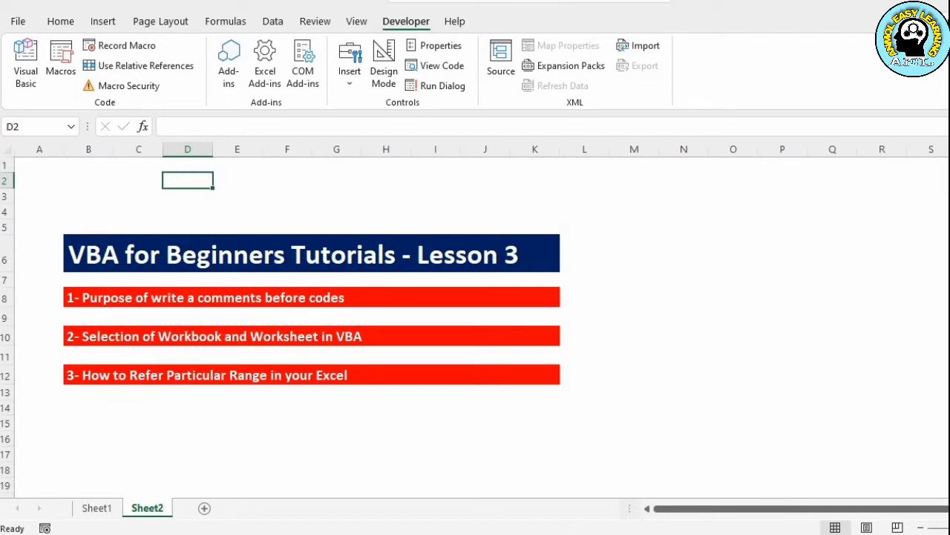
# - Finish the statement with .value = "Thank you" so it writes into cell d2
pyautogui.moveTo(583, 531)
pyautogui.click(679, 516)
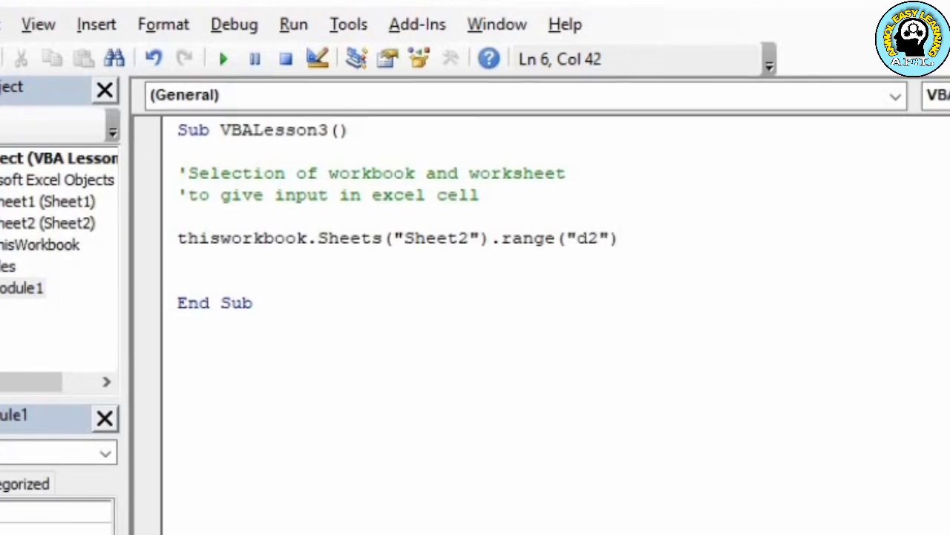
pyautogui.write('.value =')
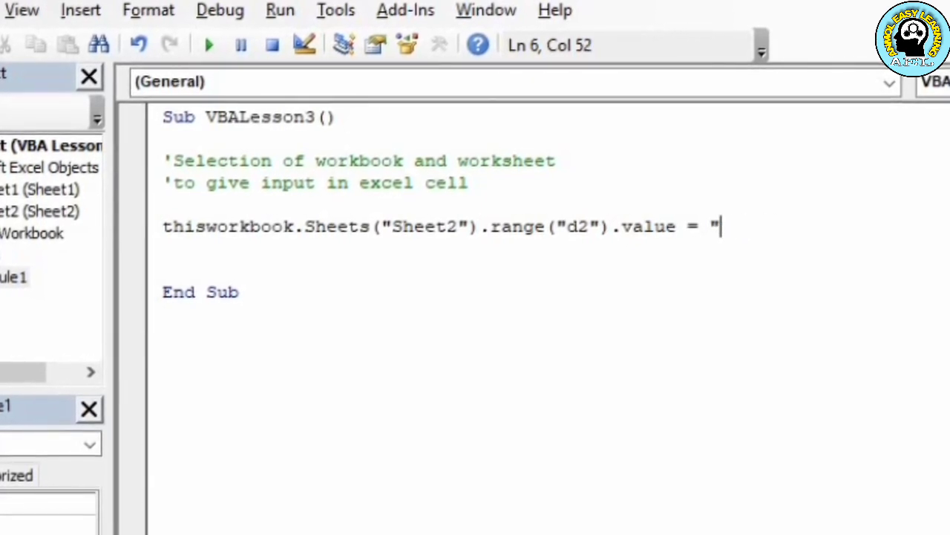
pyautogui.write('yo')
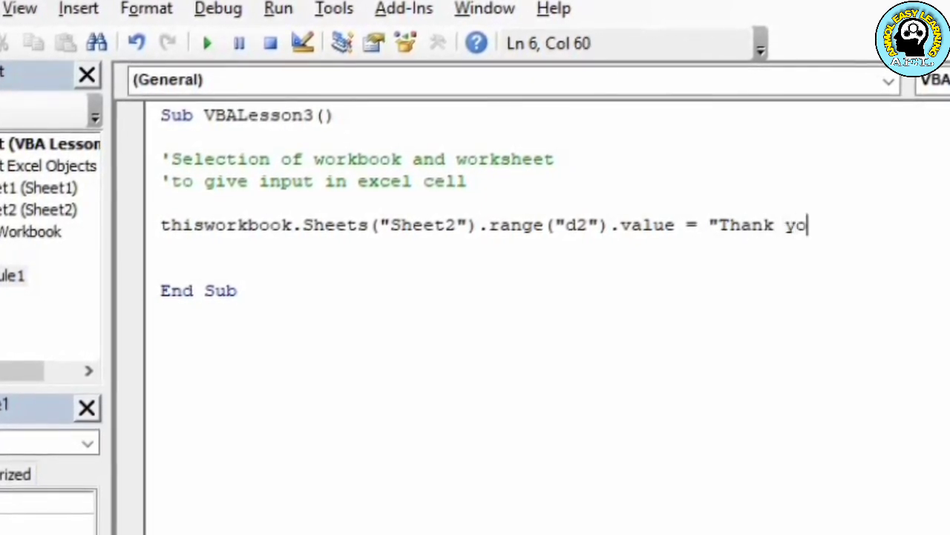
pyautogui.write('u')
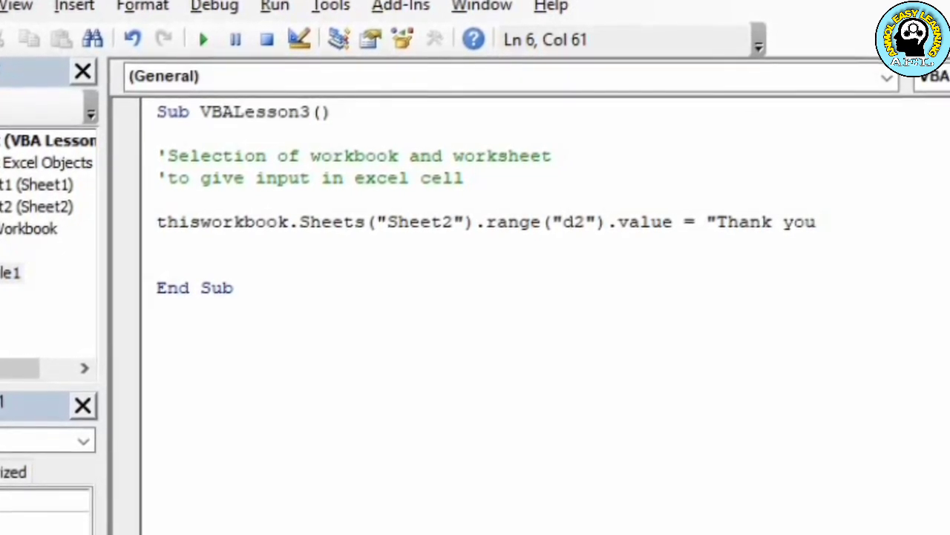
pyautogui.write('"')
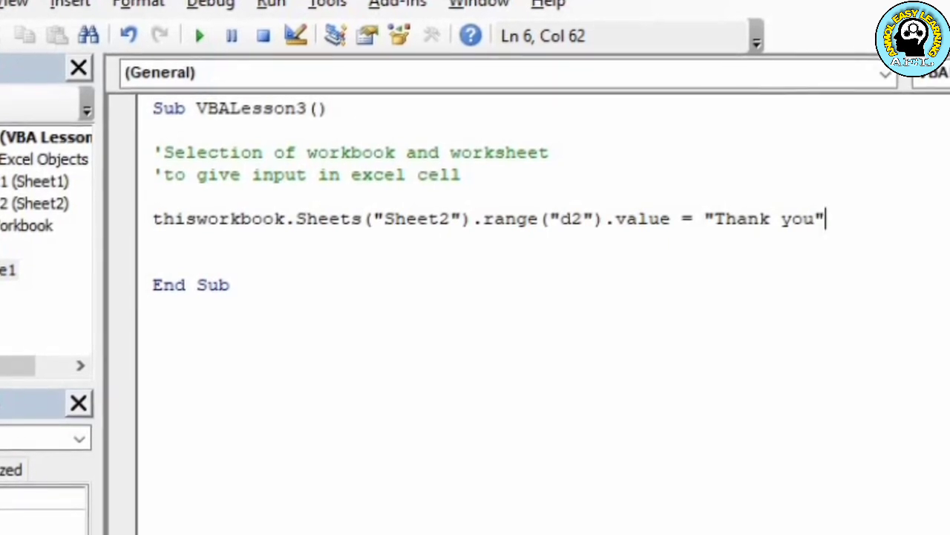
# - Save the workbook as macro-free and bring Excel's Sheet2 back to the front
pyautogui.hotkey('ctrl', 's')
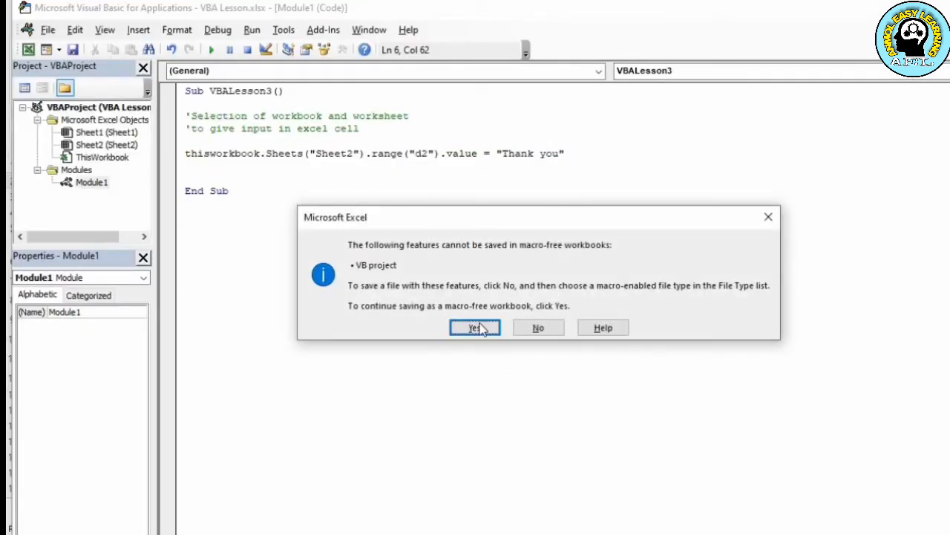
pyautogui.click(470, 326)
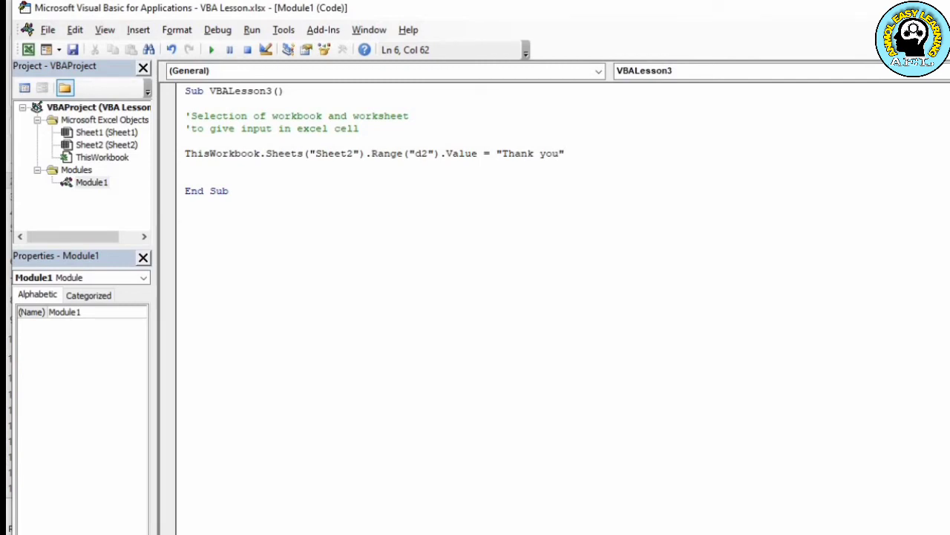
pyautogui.click(541, 476)
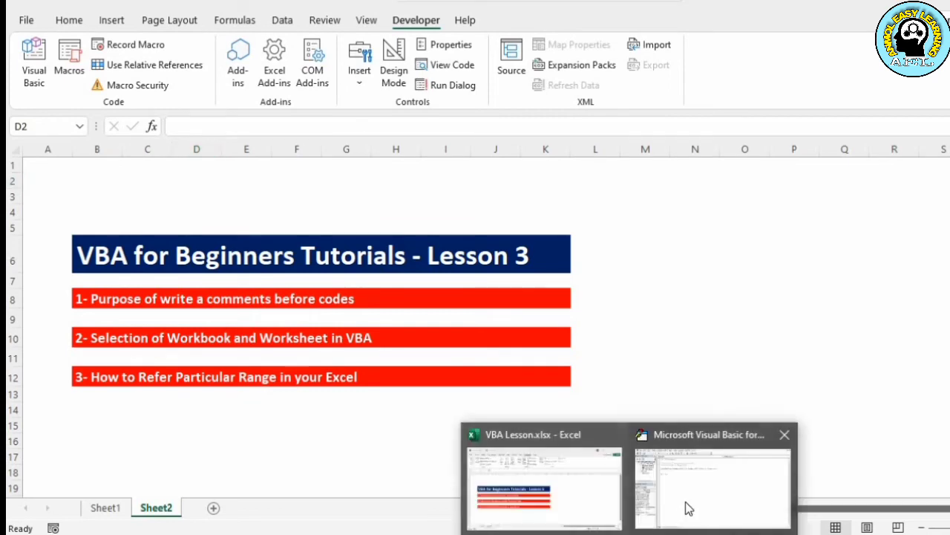
# - Run VBALesson3, confirm D2 on Sheet2 shows "Thank you", and return to the editor
pyautogui.click(686, 501)
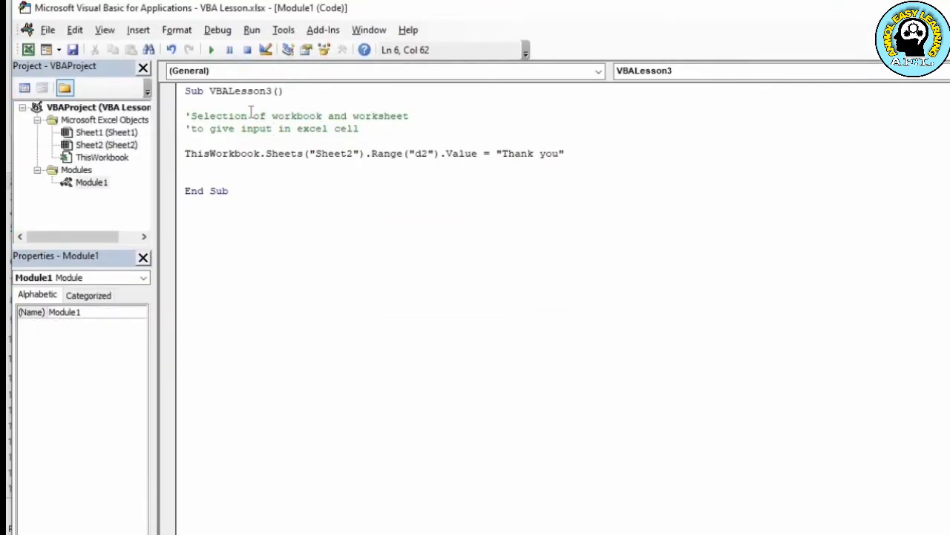
pyautogui.click(213, 50)
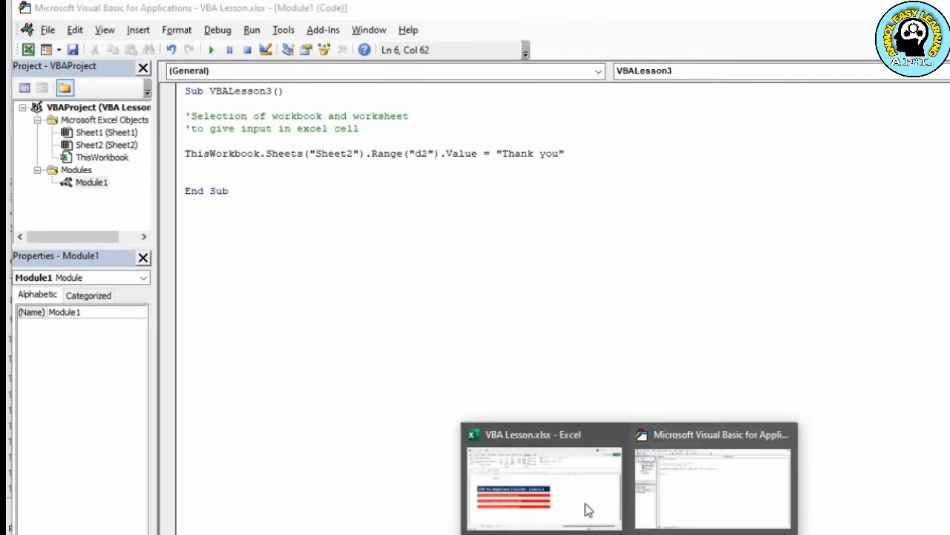
pyautogui.click(586, 501)
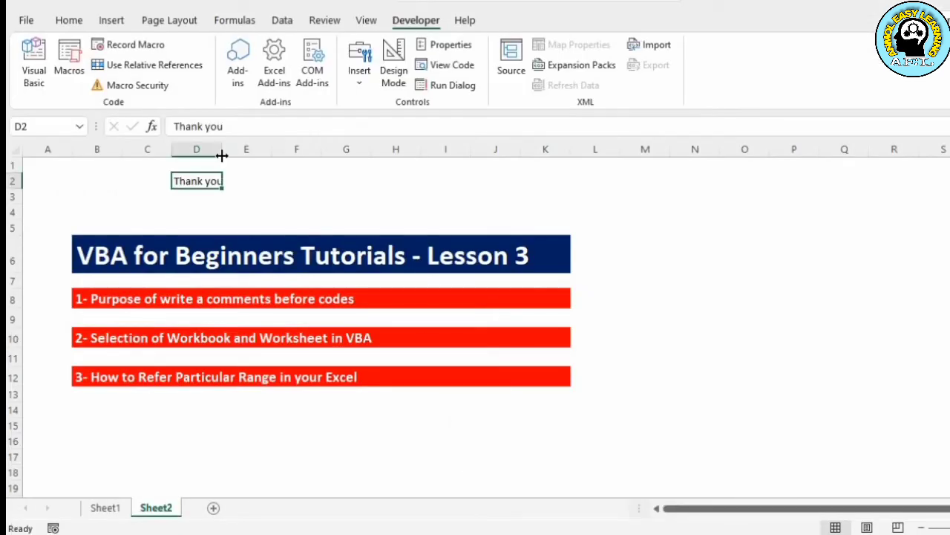
pyautogui.hotkey('alt', 'F11')
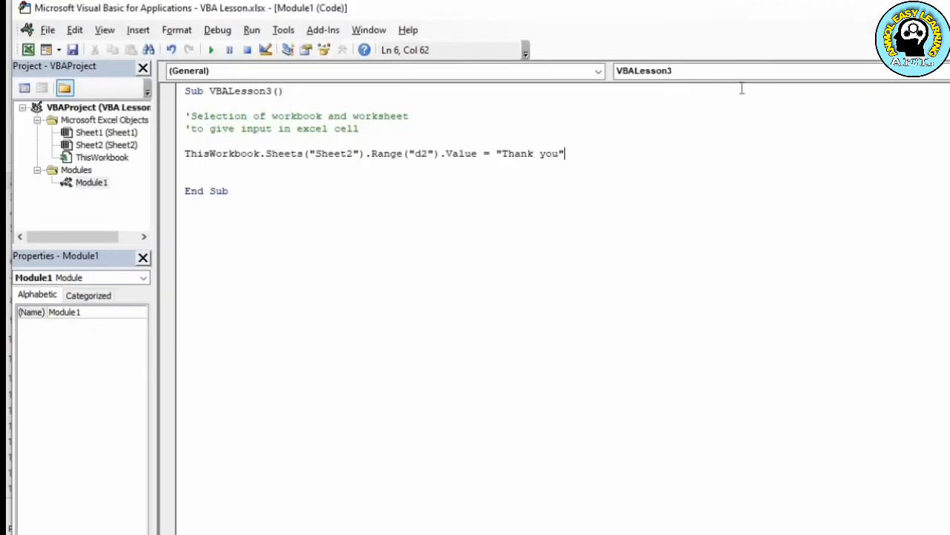